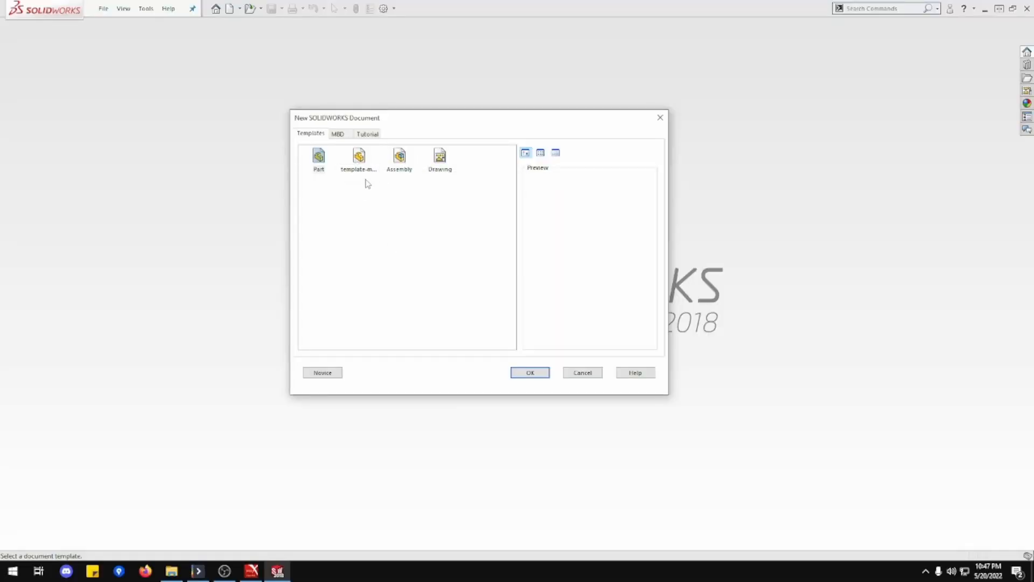
Create a new part document from the custom part template listed next to the standard Part template.
click(363, 135)
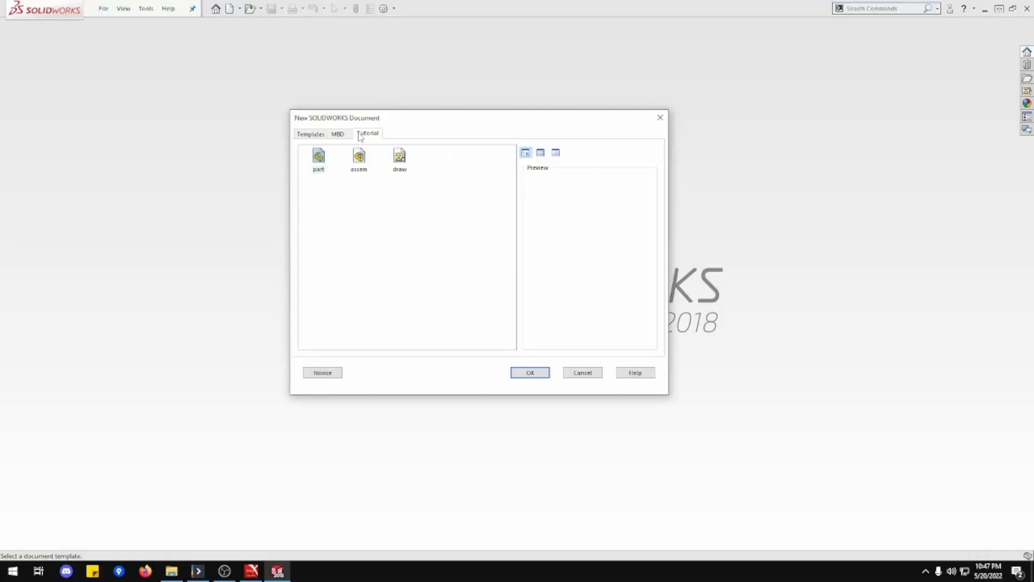
click(324, 135)
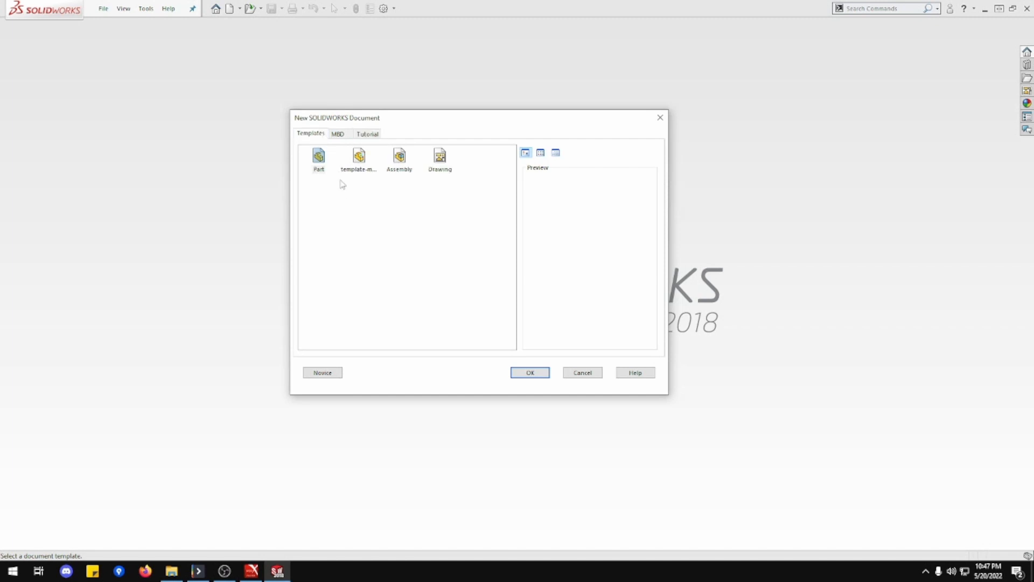
double_click(366, 161)
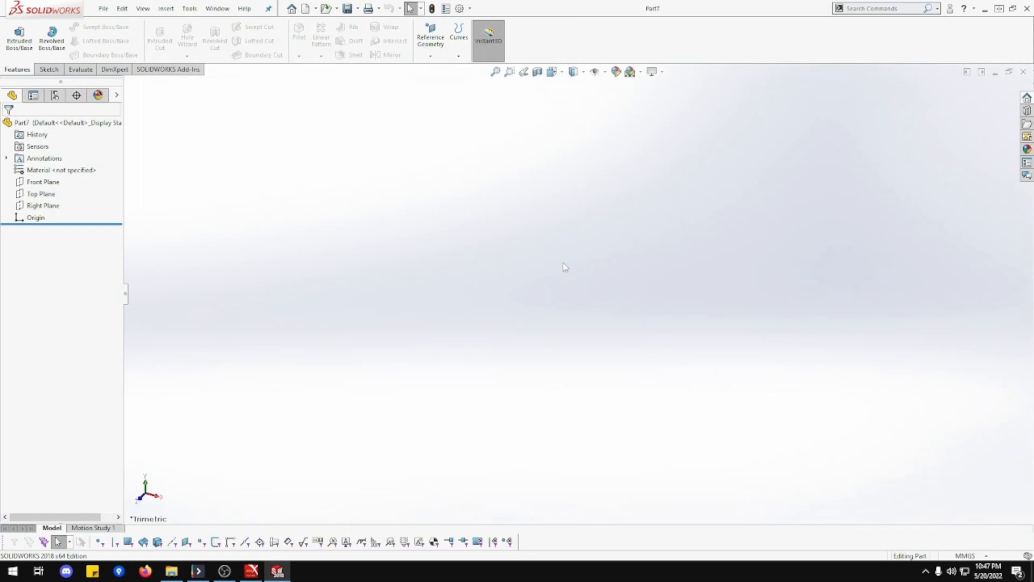
Save the new part in the YT Series 001 folder under the file name 1-22.
key(ctrl+s)
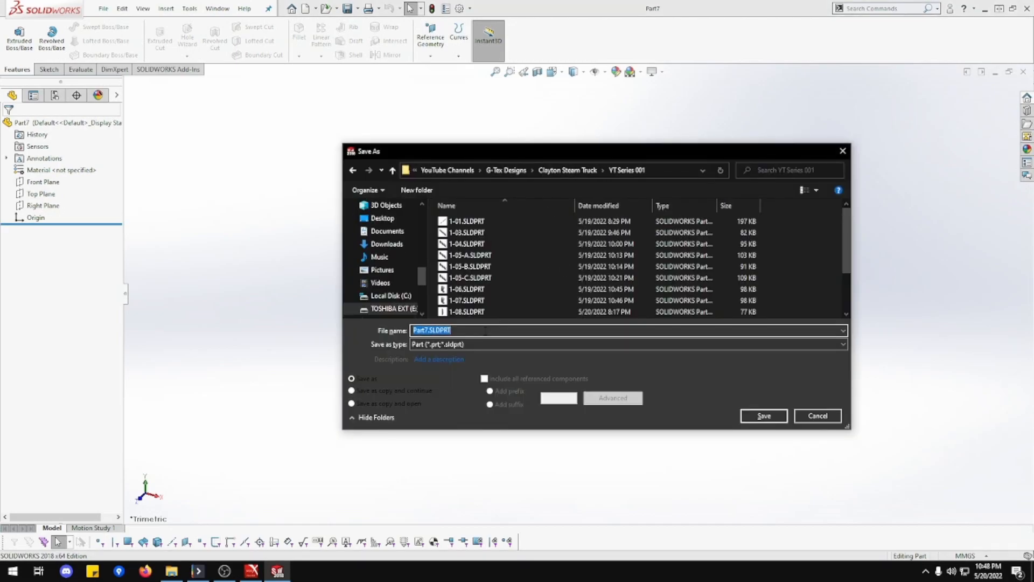
text(1-20)
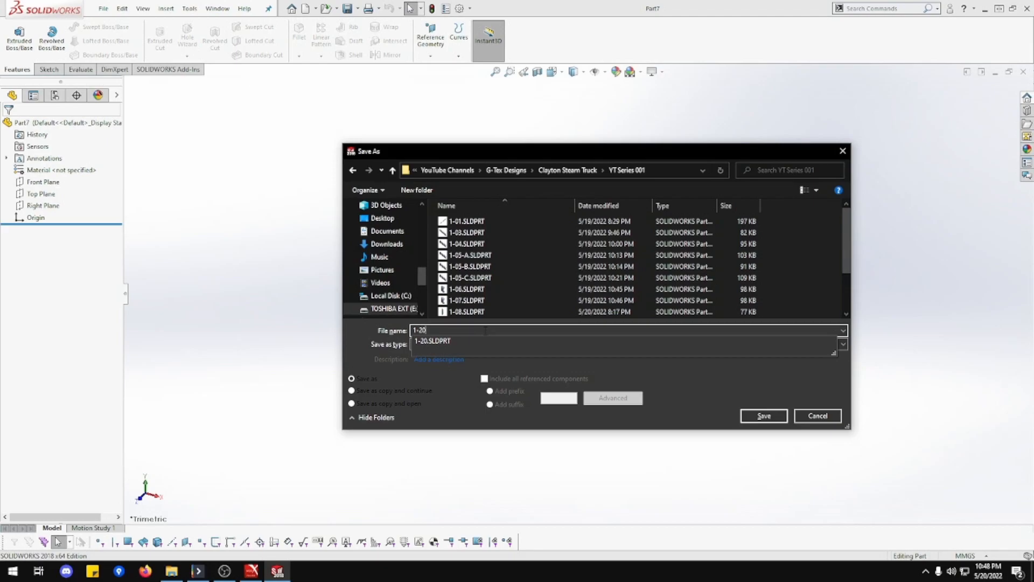
key(BackSpace)
text(2)
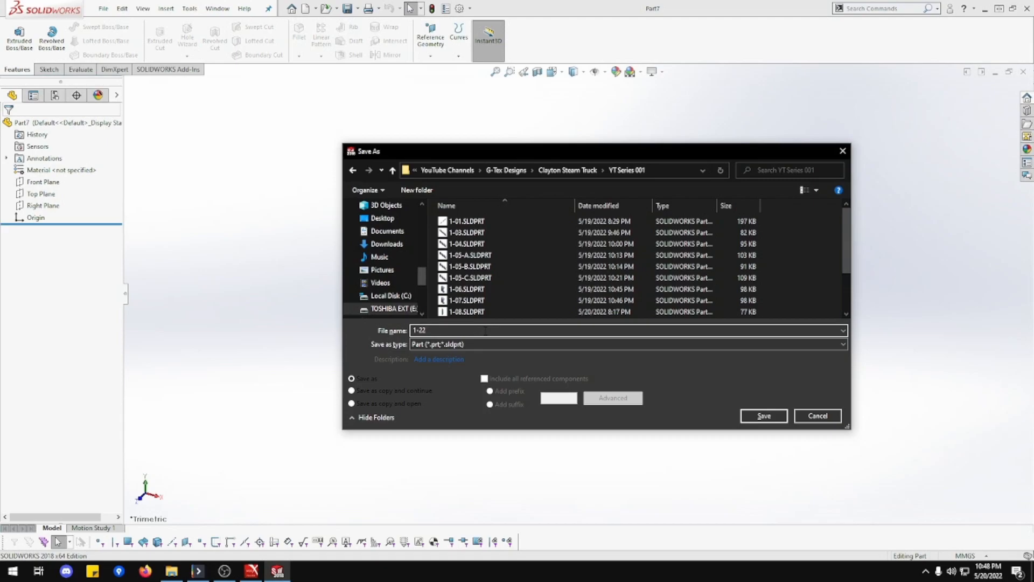
key(Return)
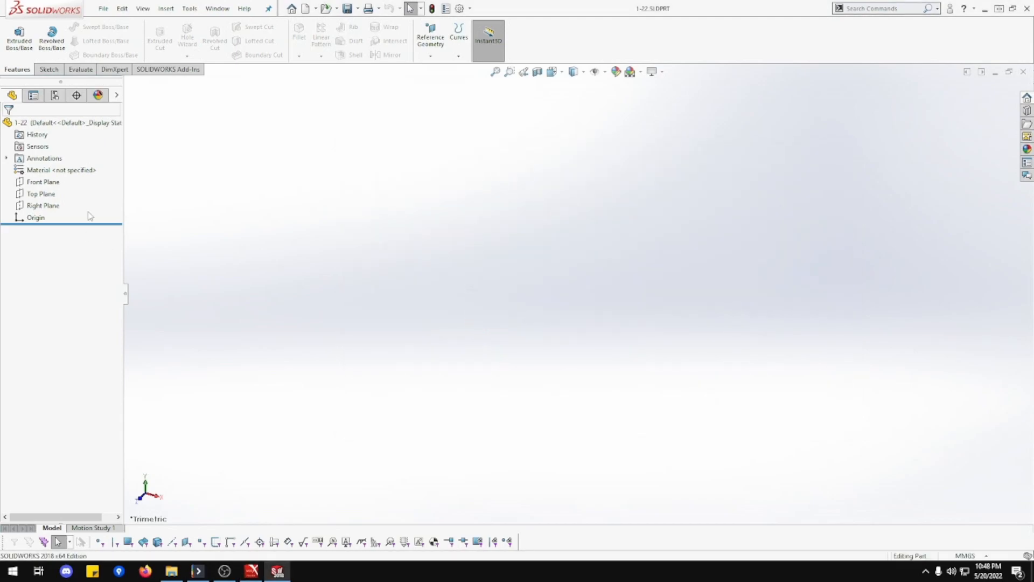
Start a sketch on the Top Plane and draw a circle with a radius of about 52 mm centred near the origin.
click(43, 195)
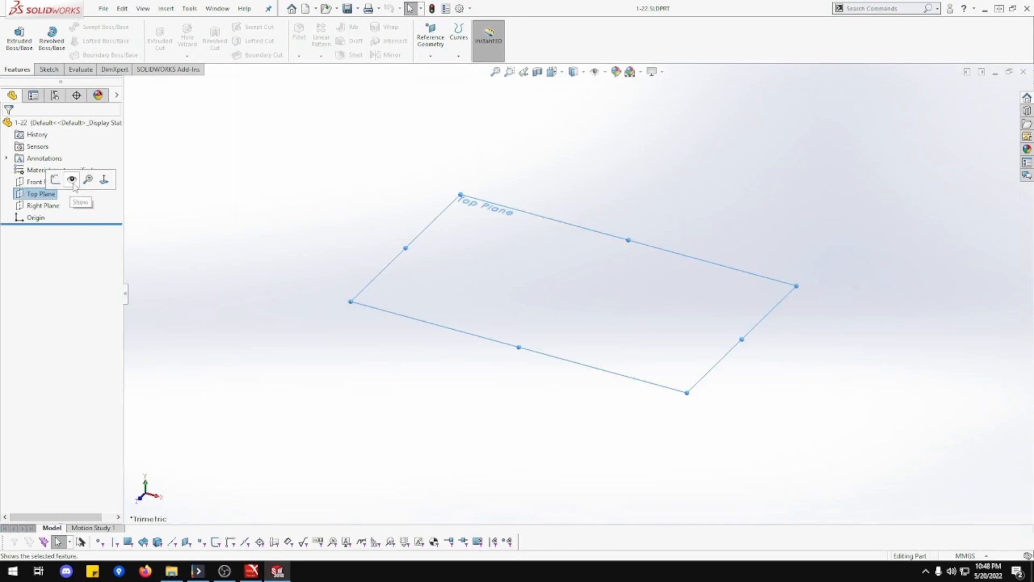
click(104, 179)
right_click(45, 197)
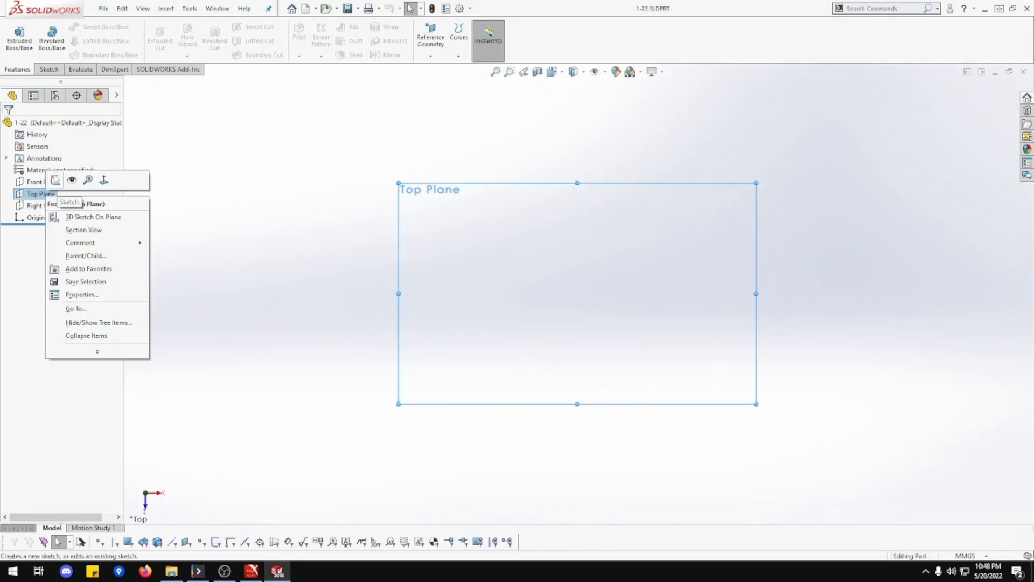
click(56, 180)
click(92, 27)
click(574, 294)
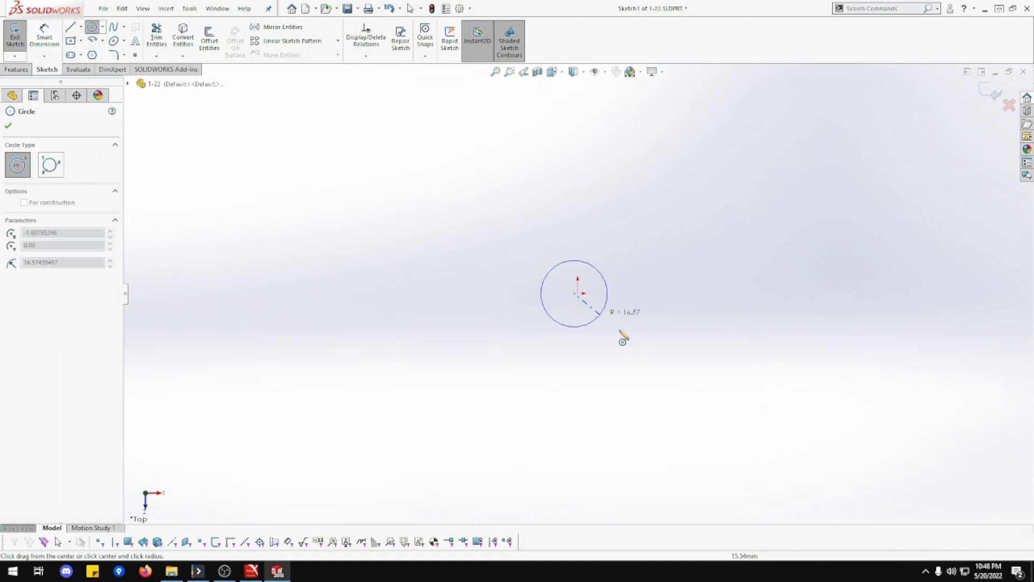
click(651, 370)
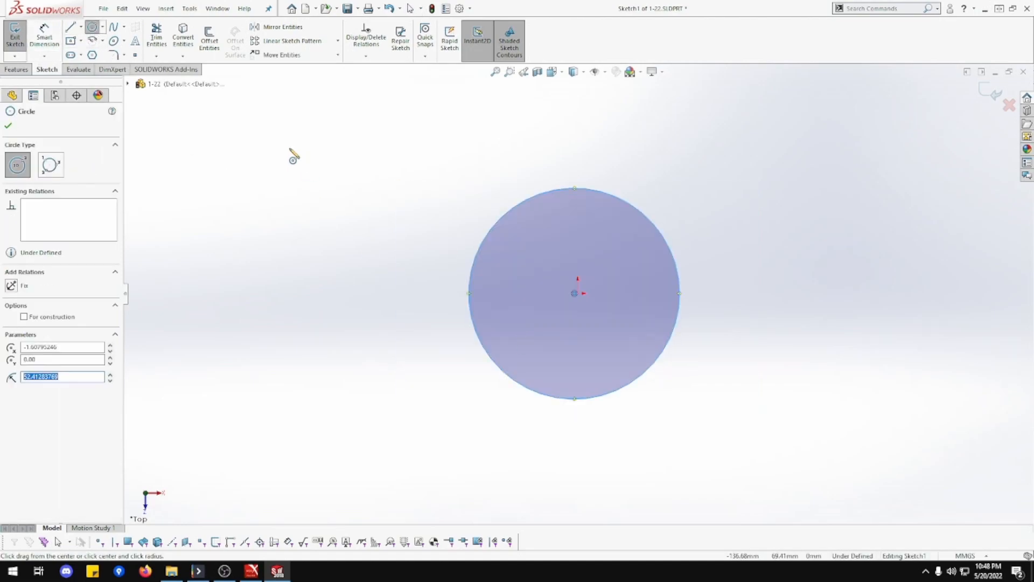
Dimension the circle's diameter at 5 mm.
click(45, 48)
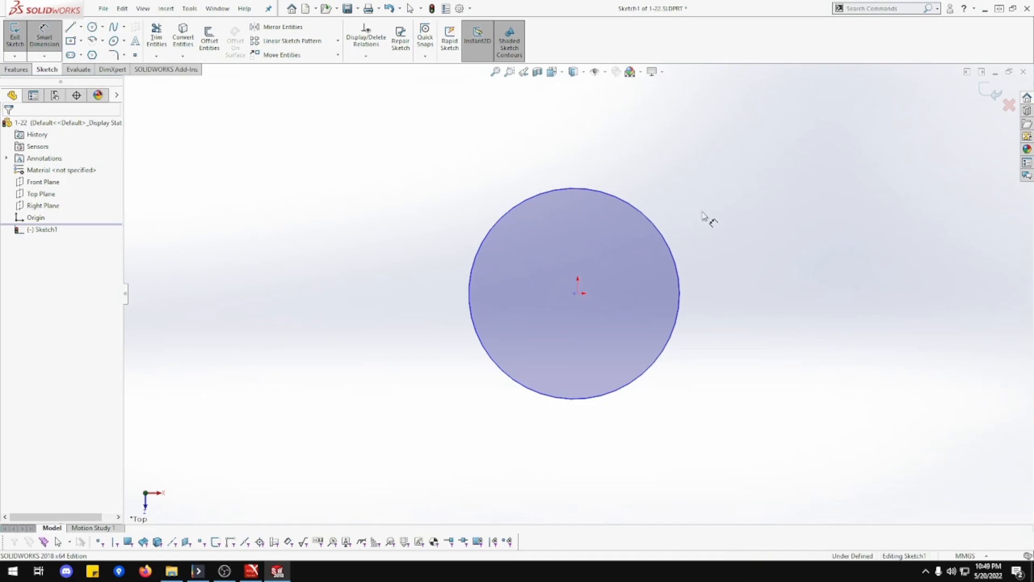
click(657, 226)
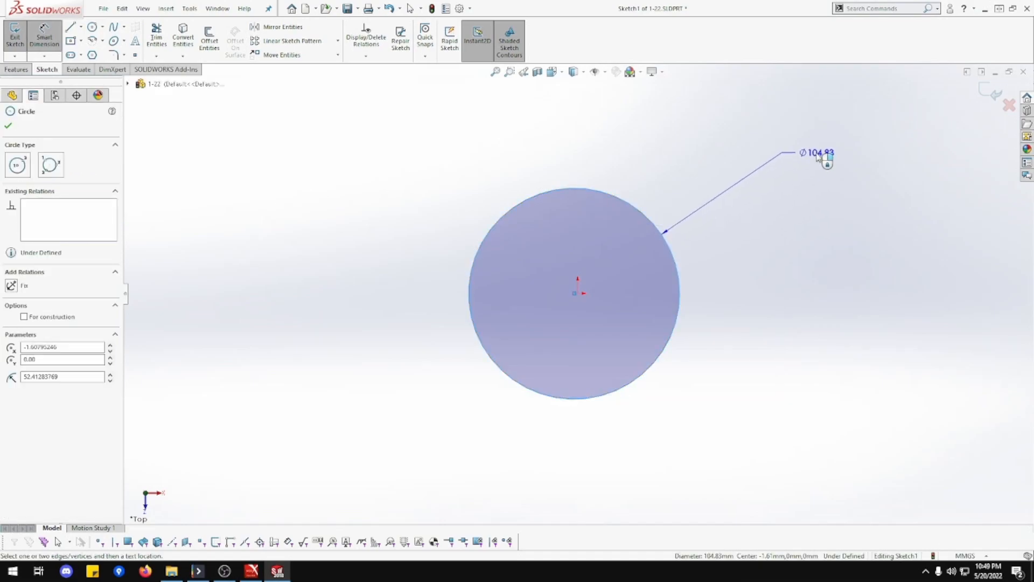
click(825, 149)
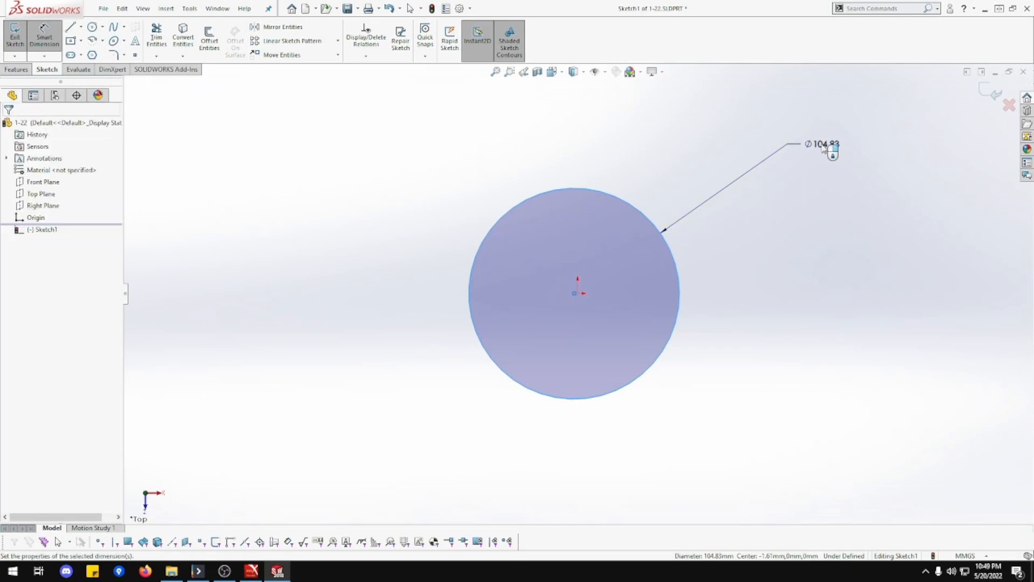
text(5.00mm)
key(Return)
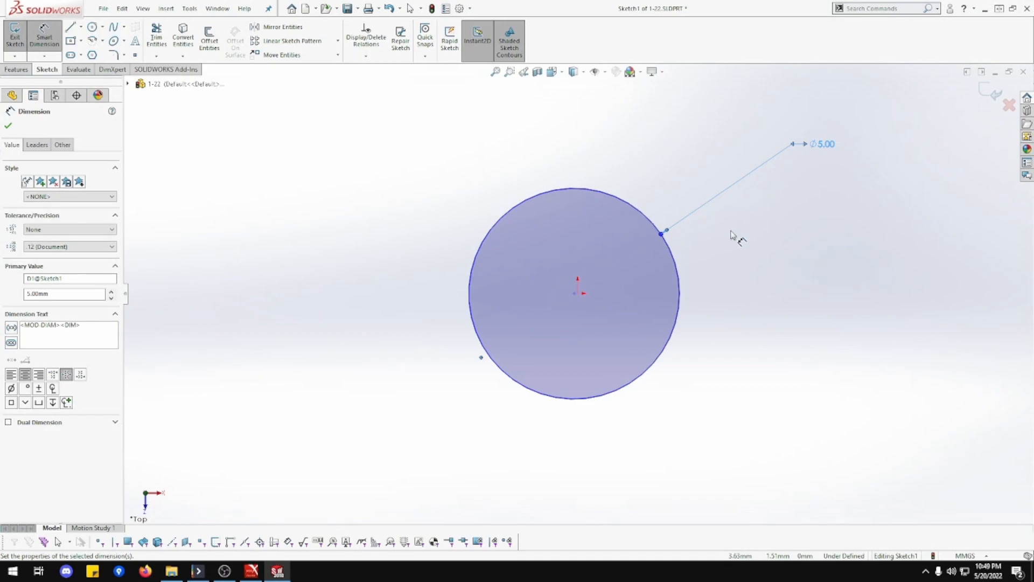
Extrude the 5 mm circle into a long rod using the Mid Plane end condition.
click(16, 71)
click(19, 35)
click(65, 190)
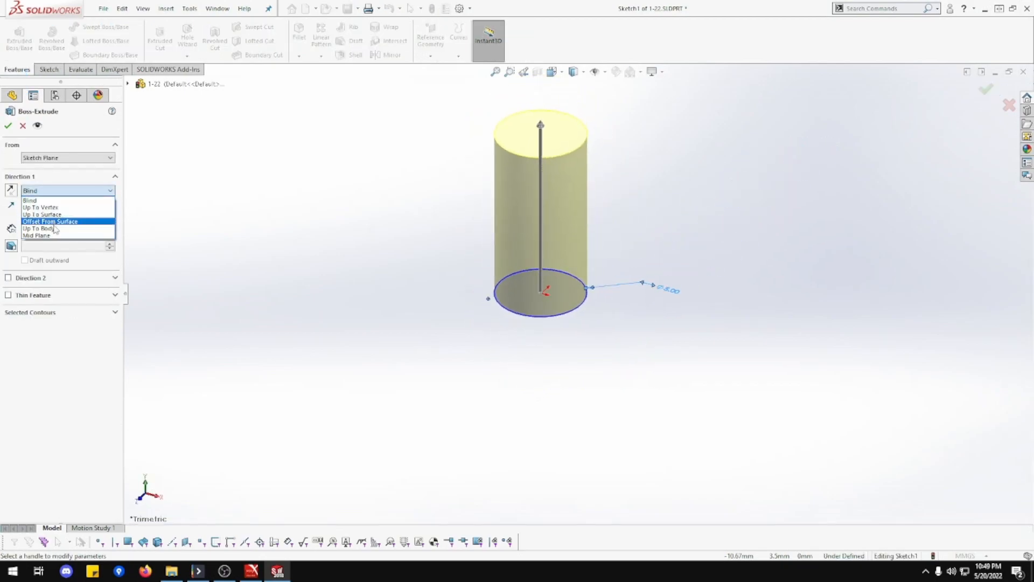
click(37, 236)
text(40)
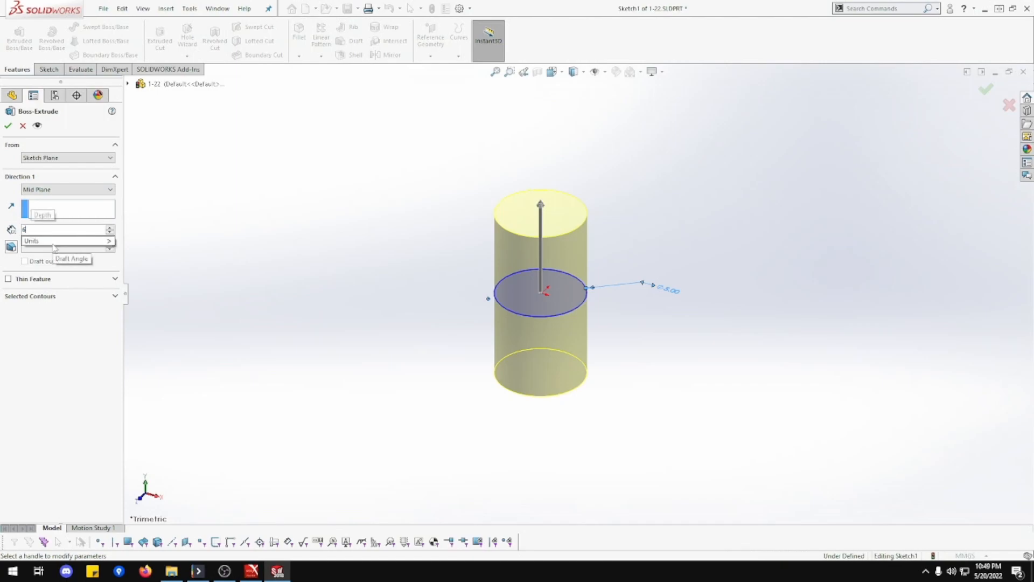
key(Return)
key(Return)
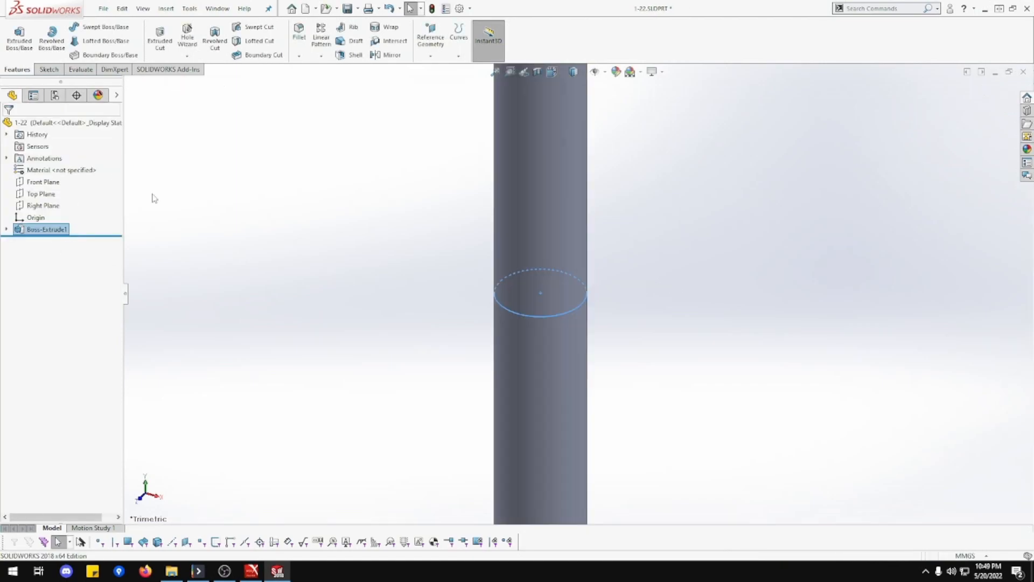
click(495, 81)
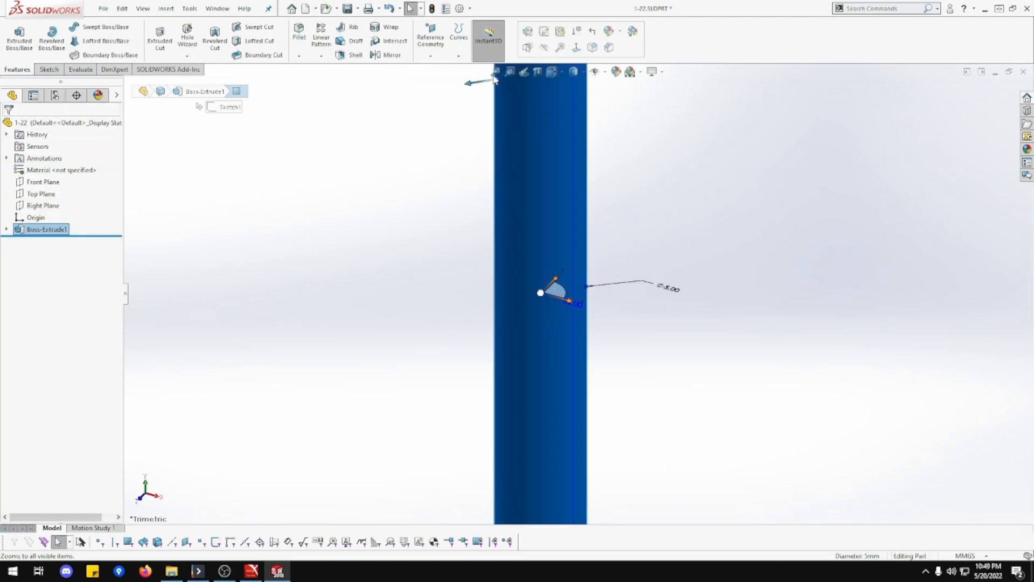
key(f)
click(481, 142)
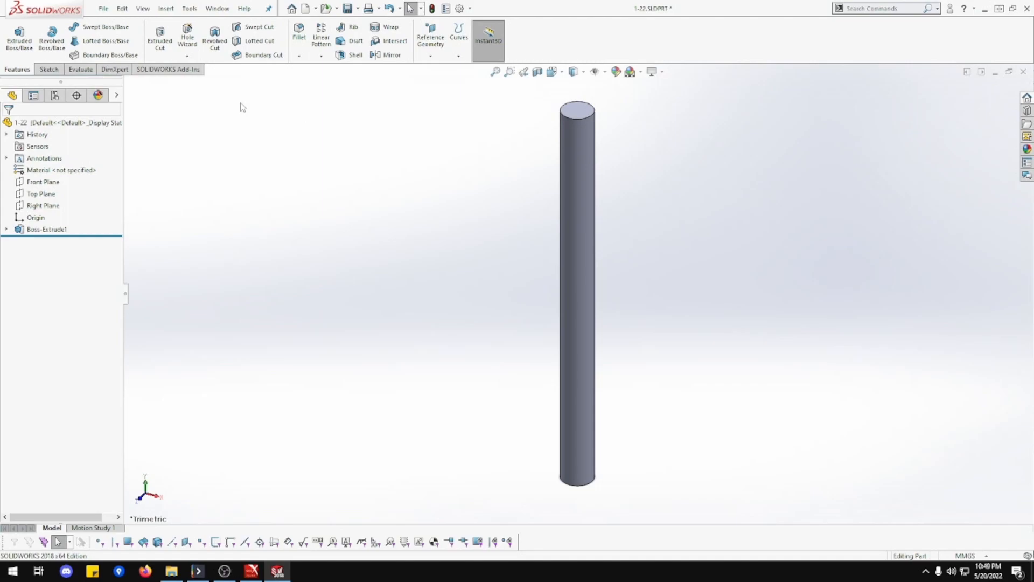
Cut an M5x0.8 Metric Die thread 11 mm long from the rod's upper end edge with the Thread tool.
click(187, 56)
click(205, 94)
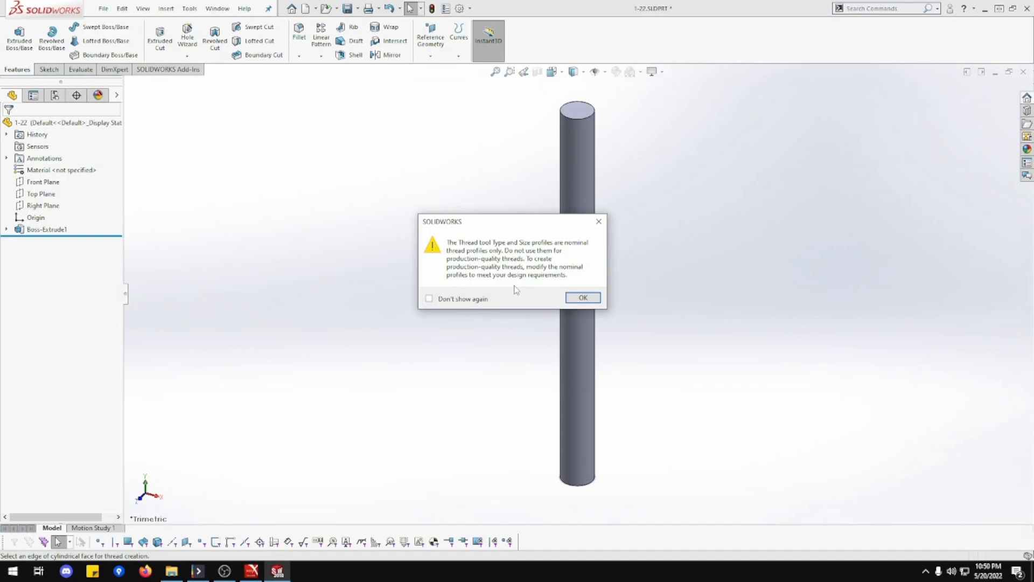
click(574, 300)
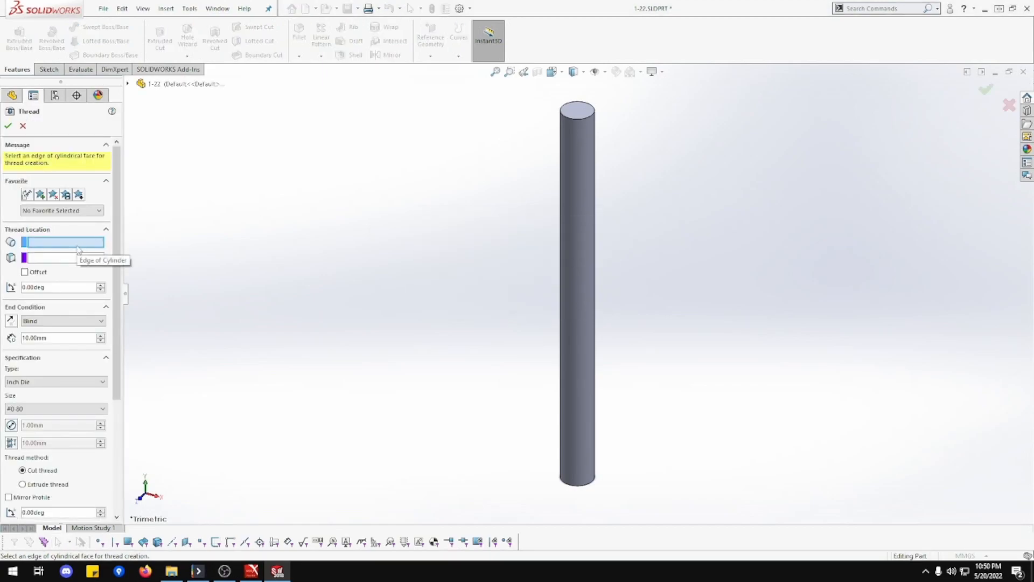
click(573, 117)
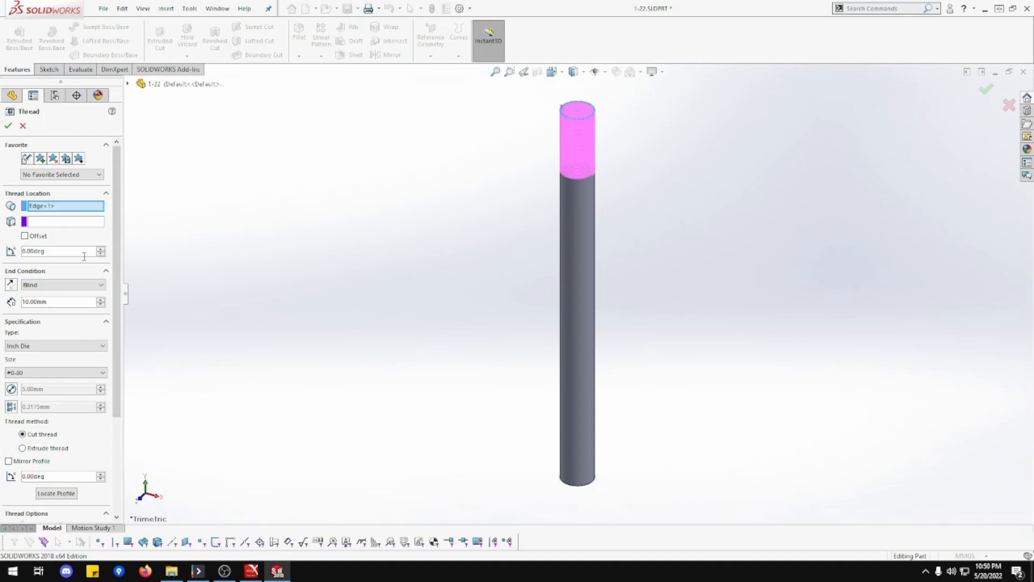
double_click(53, 301)
text(11)
key(Return)
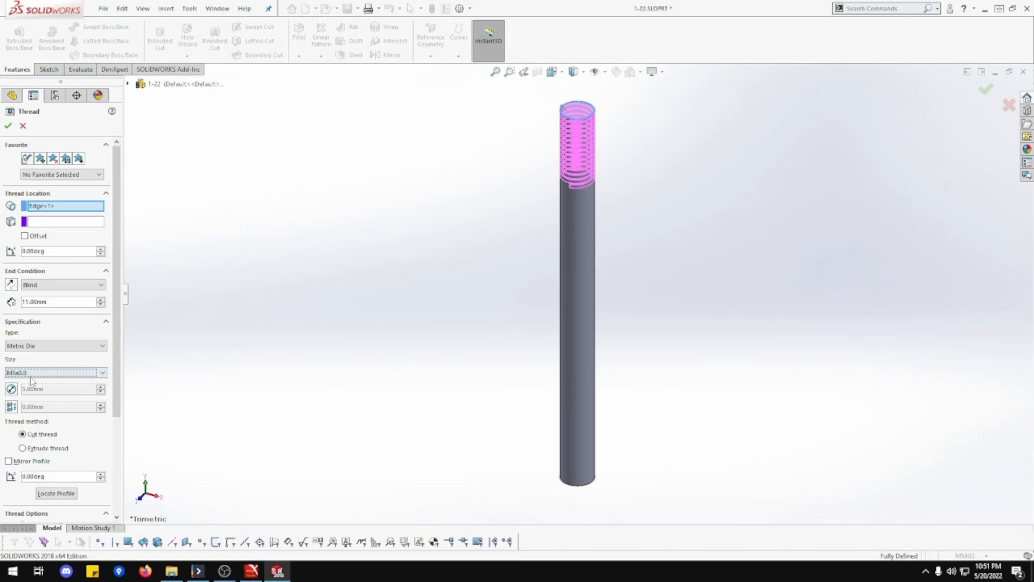
click(8, 126)
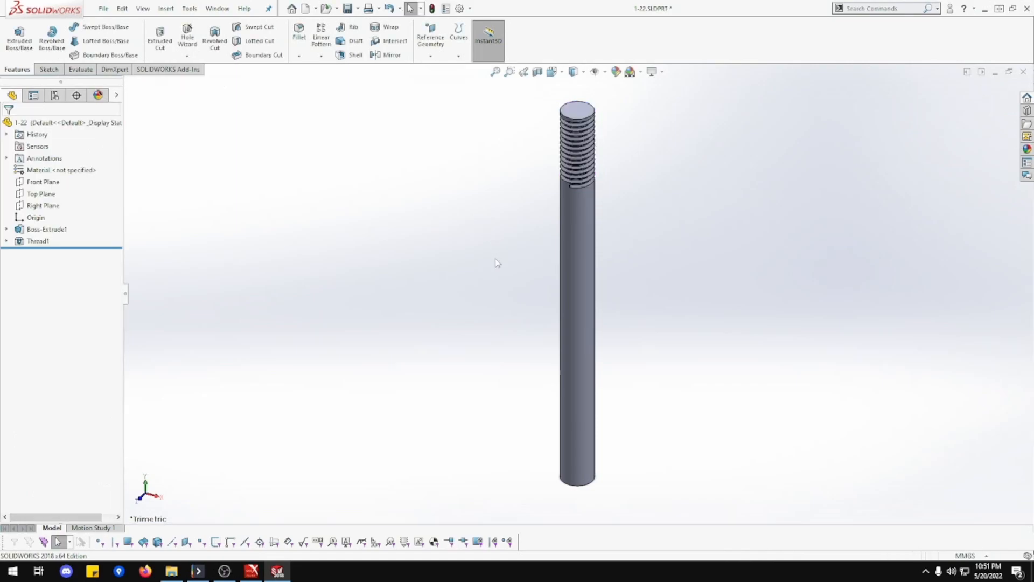
Cut a second M5x0.8 Metric Die thread, 20 mm long, from the rod's lower end edge.
middle_drag(483, 340, 485, 268)
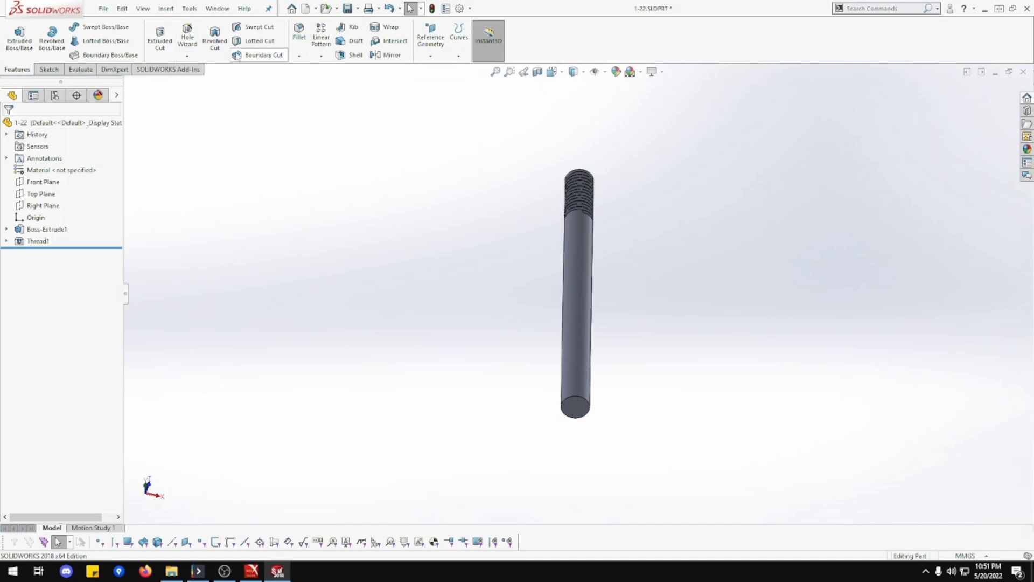
click(187, 56)
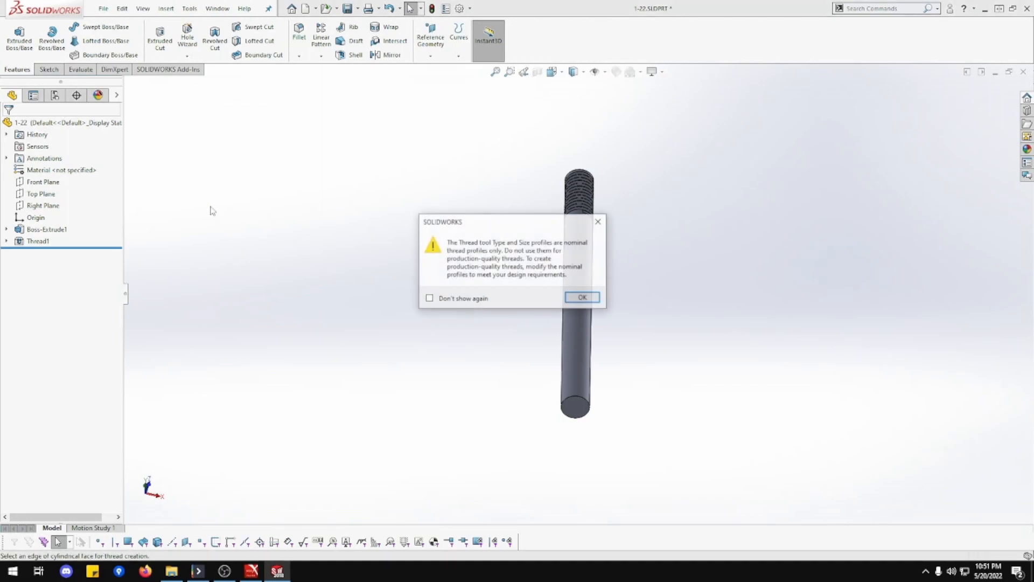
click(582, 298)
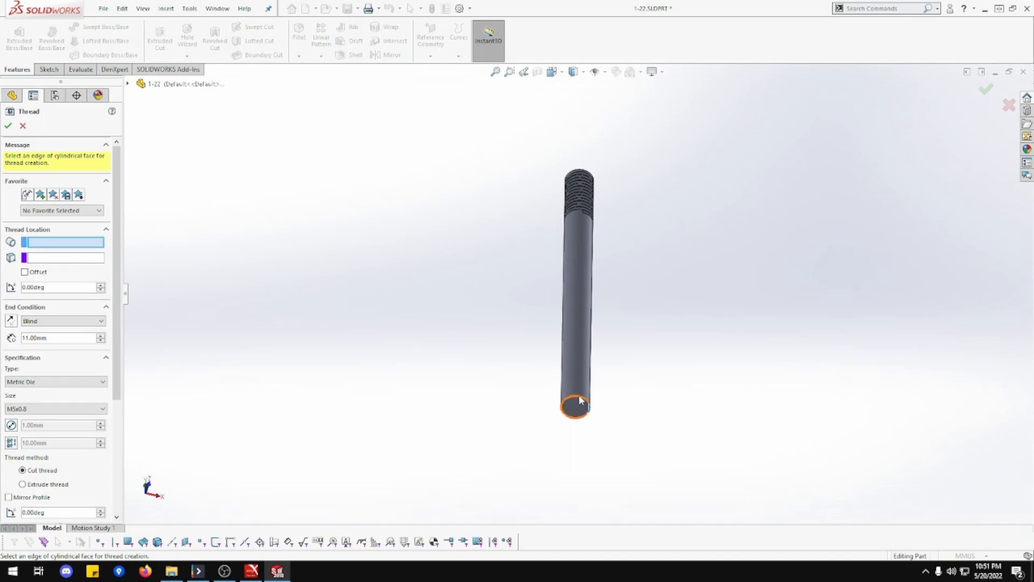
click(525, 406)
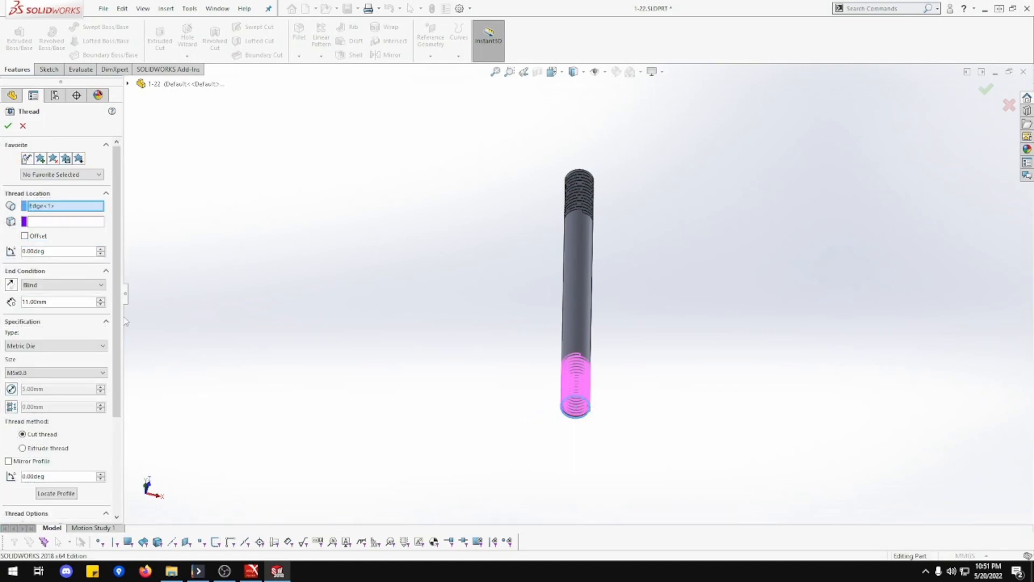
double_click(68, 301)
text(20)
key(Return)
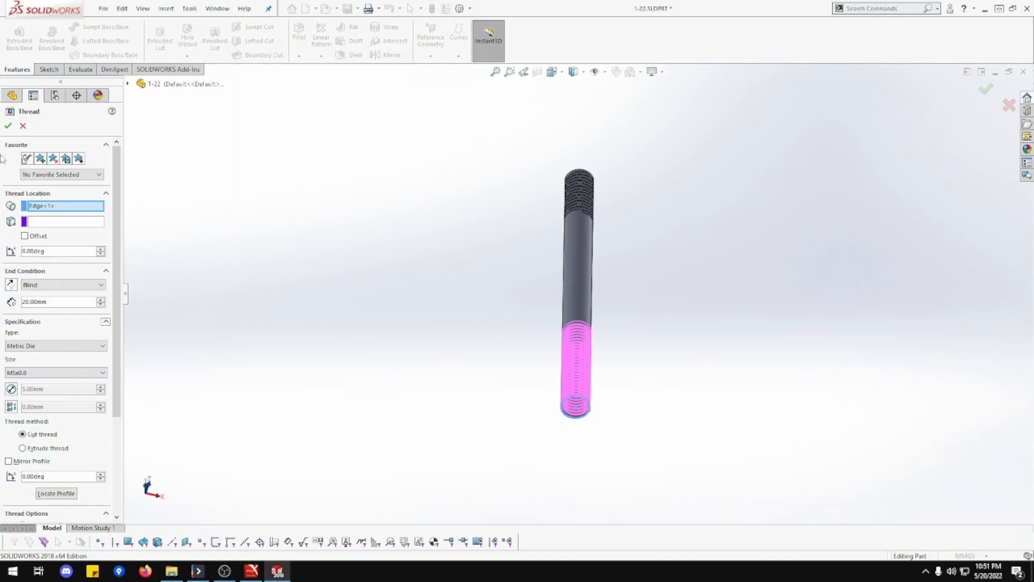
click(7, 126)
middle_drag(457, 275, 348, 289)
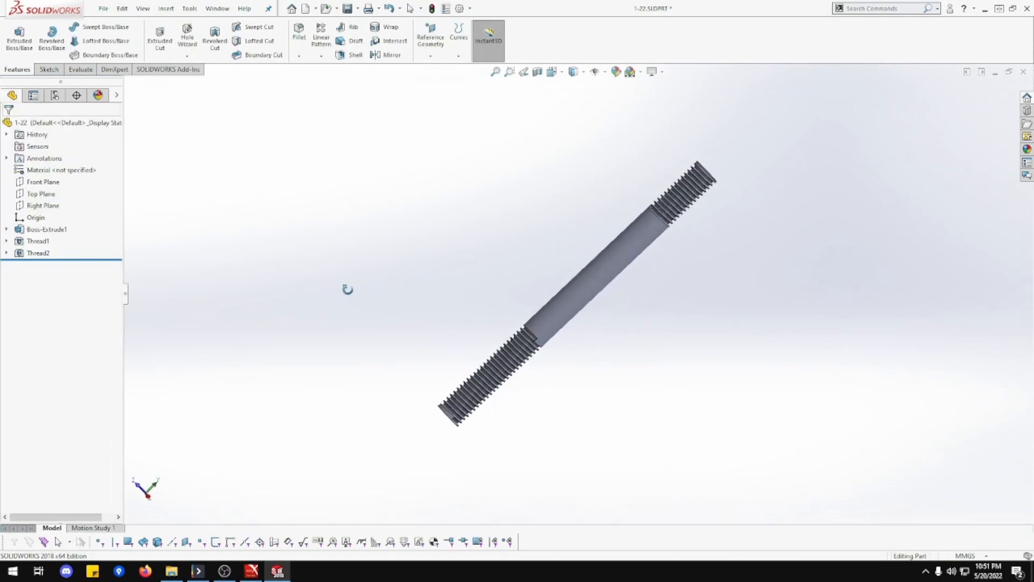
click(495, 72)
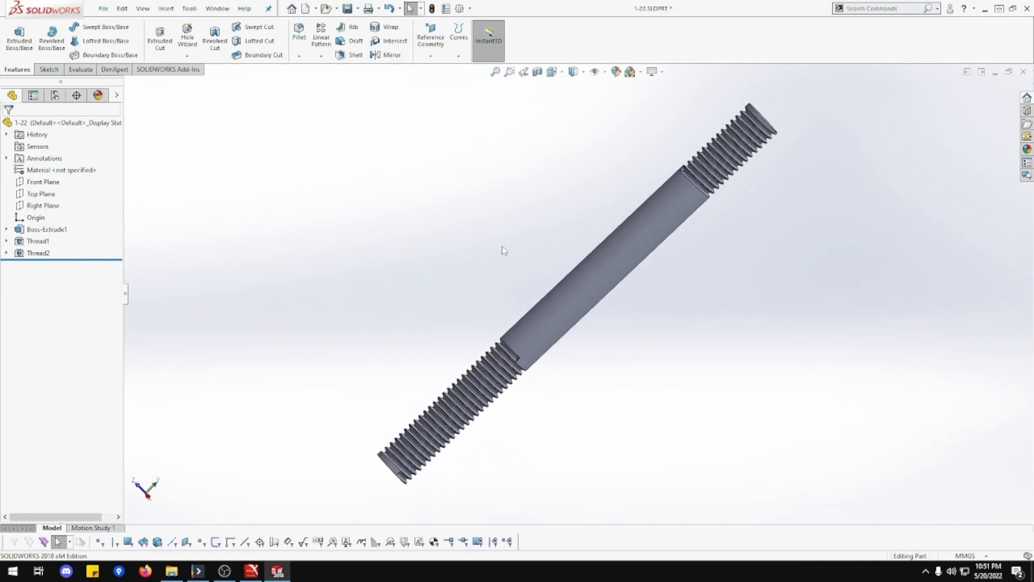